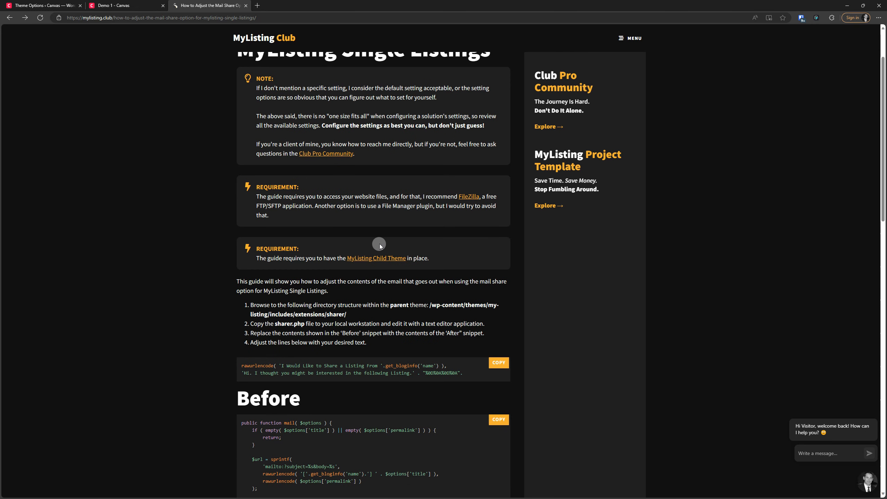
# - Switch to FileZilla and move up from the child theme's sharer folder to the remote themes folder
pyautogui.scroll(2, 366, 234)
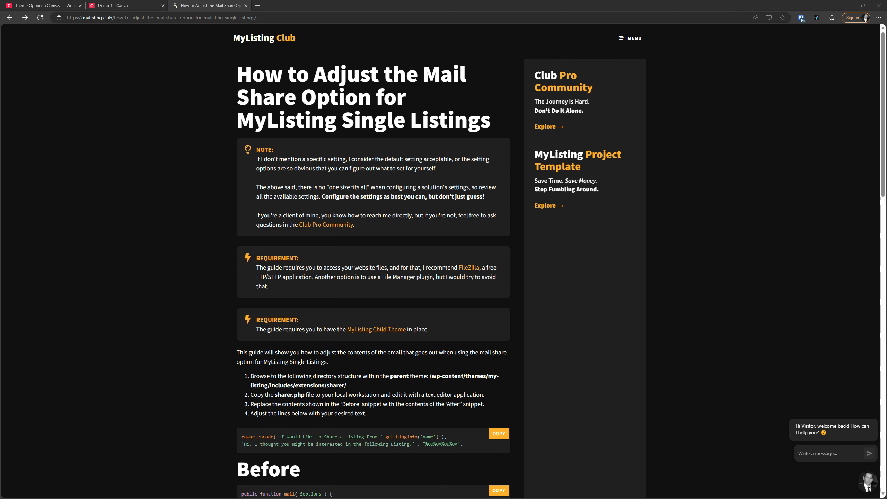
pyautogui.hotkey('alt', 'Tab')
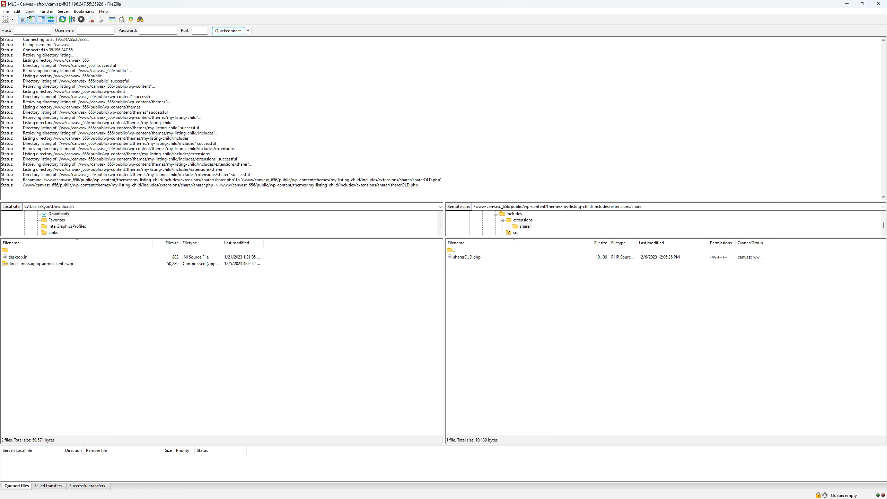
pyautogui.doubleClick(469, 250)
pyautogui.doubleClick(469, 250)
pyautogui.doubleClick(469, 250)
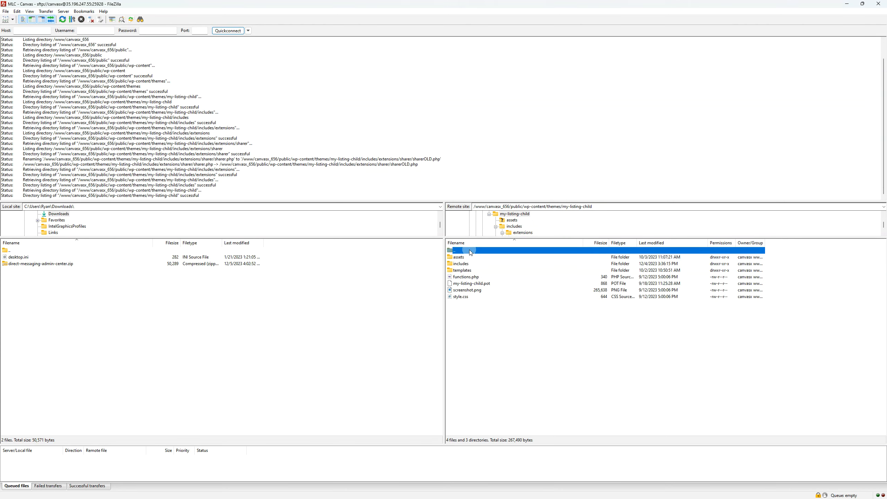
pyautogui.doubleClick(469, 250)
pyautogui.click(489, 313)
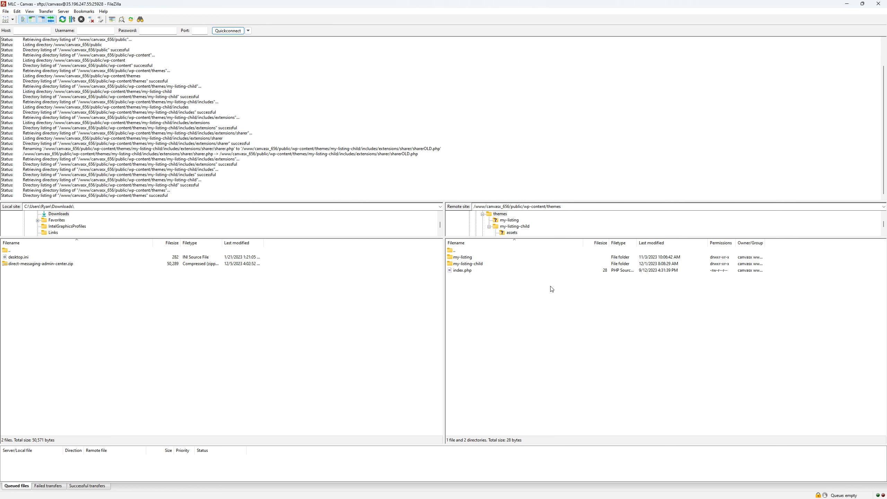
pyautogui.click(482, 267)
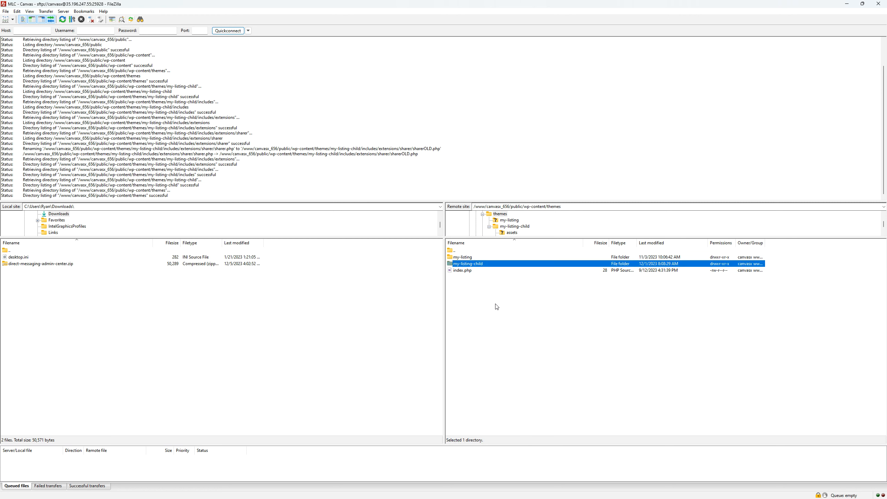
# - Open the parent theme's my-listing/includes/extensions/sharer folder on the remote site
pyautogui.doubleClick(464, 258)
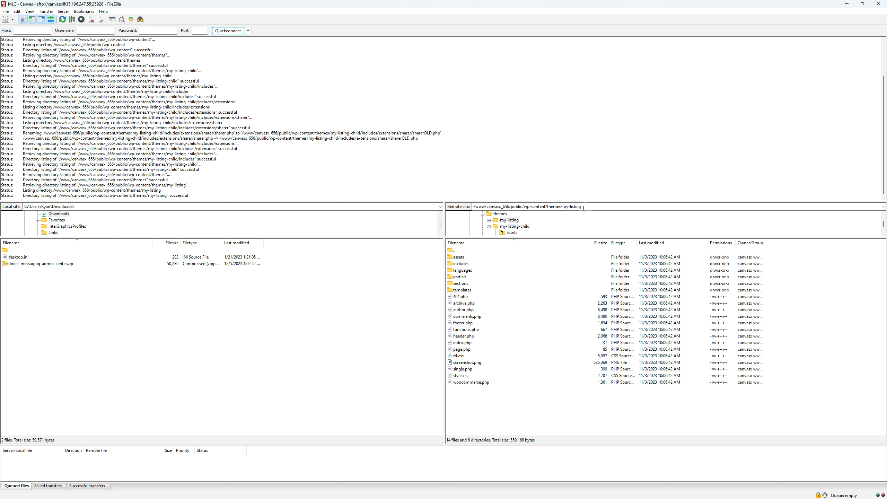
pyautogui.doubleClick(462, 265)
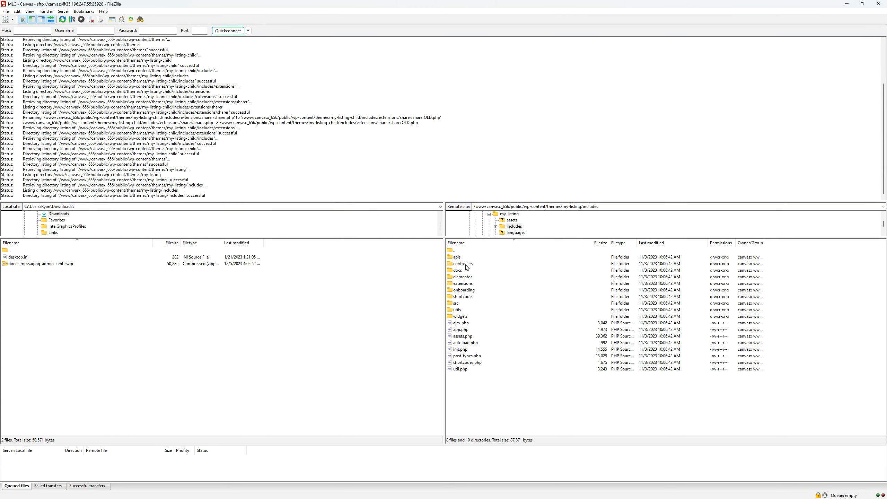
pyautogui.doubleClick(467, 284)
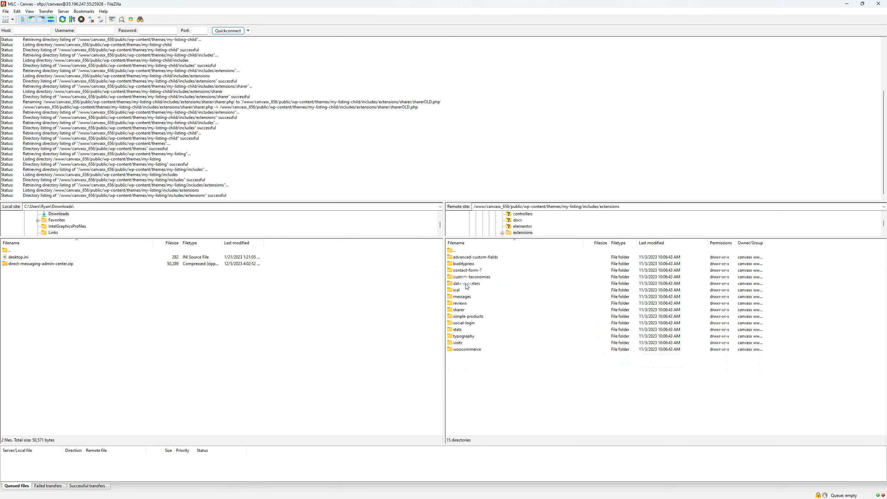
pyautogui.doubleClick(464, 311)
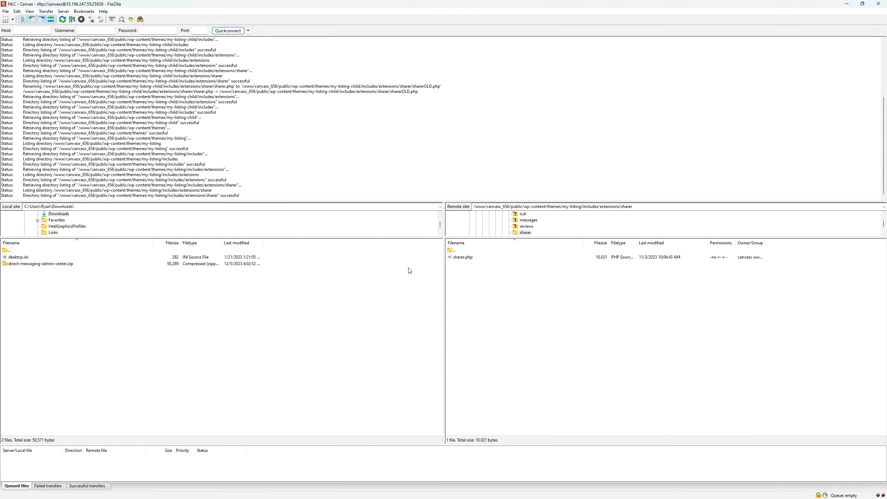
# - Download sharer.php from the parent theme's sharer folder into the local Downloads folder
pyautogui.rightClick(232, 317)
pyautogui.click(260, 372)
pyautogui.click(462, 260)
pyautogui.moveTo(462, 260); pyautogui.dragTo(268, 396)
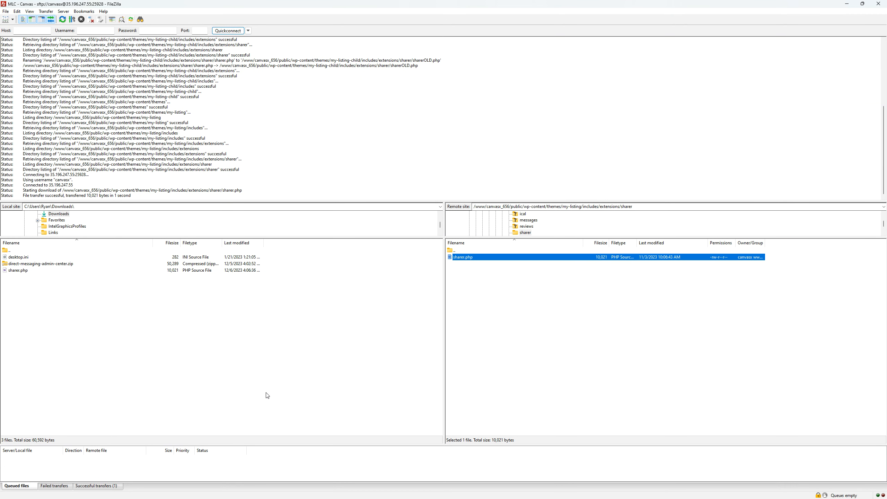
pyautogui.click(201, 369)
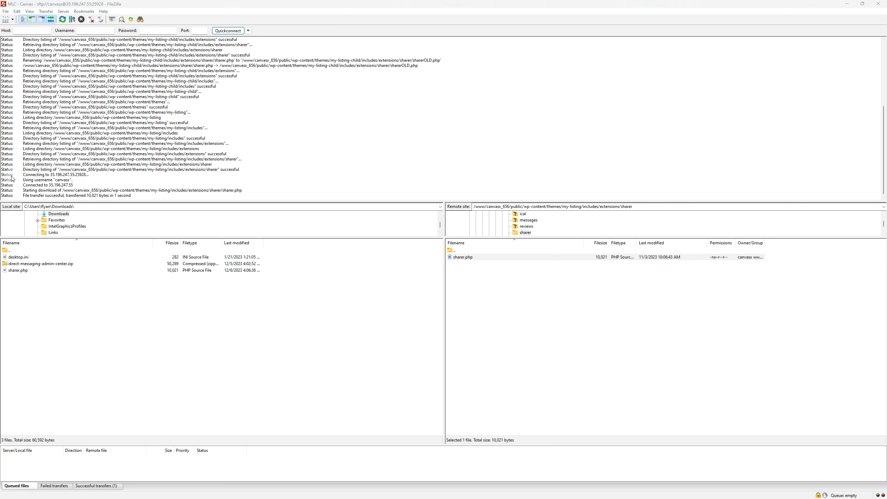
pyautogui.rightClick(20, 271)
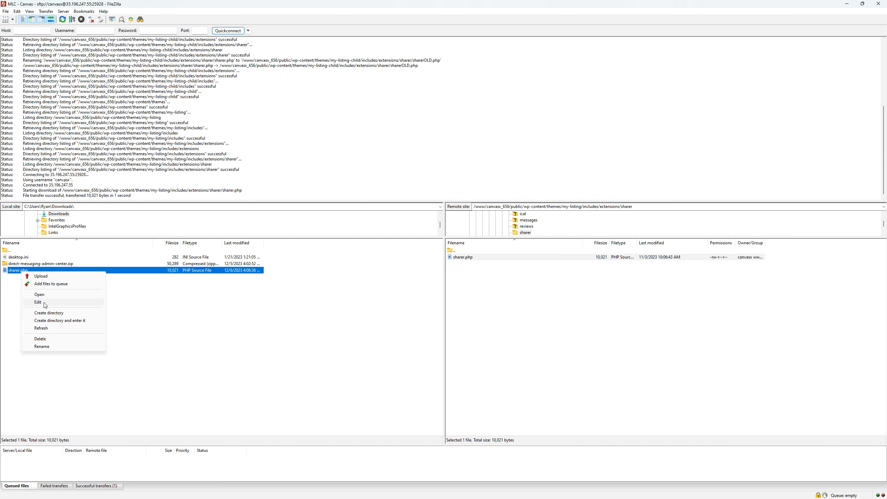
pyautogui.click(309, 368)
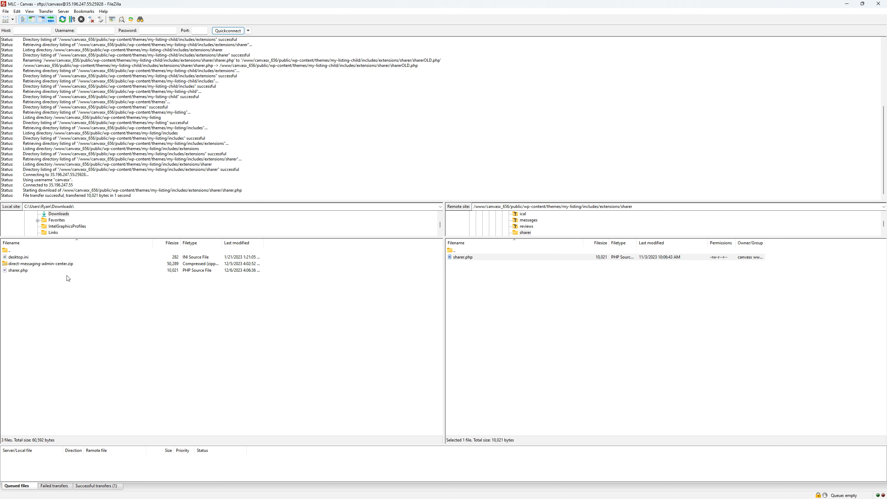
# - Go back to the remote themes folder and open my-listing-child/includes/extensions/sharer
pyautogui.doubleClick(455, 251)
pyautogui.doubleClick(456, 251)
pyautogui.doubleClick(455, 252)
pyautogui.doubleClick(456, 251)
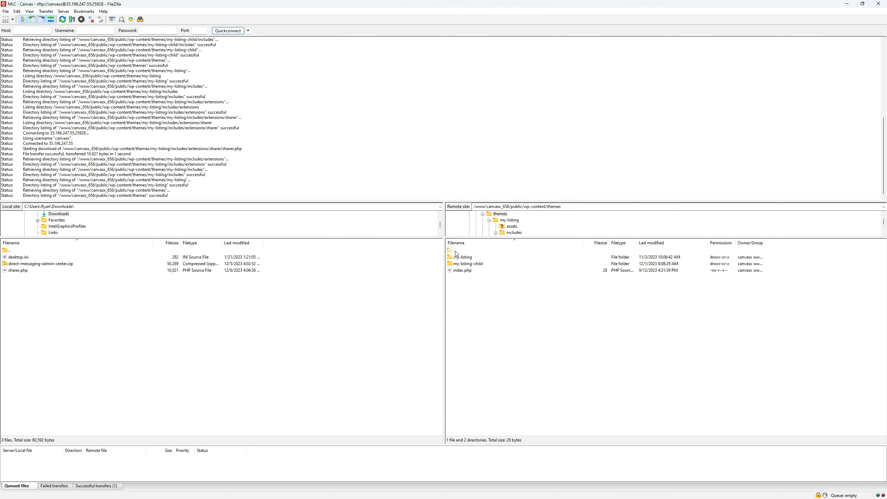
pyautogui.click(474, 266)
pyautogui.doubleClick(474, 266)
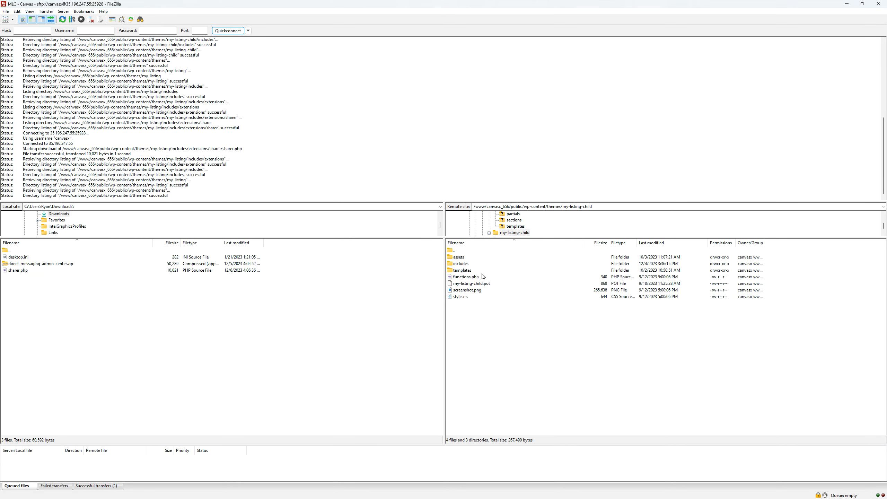
pyautogui.click(467, 266)
pyautogui.doubleClick(467, 267)
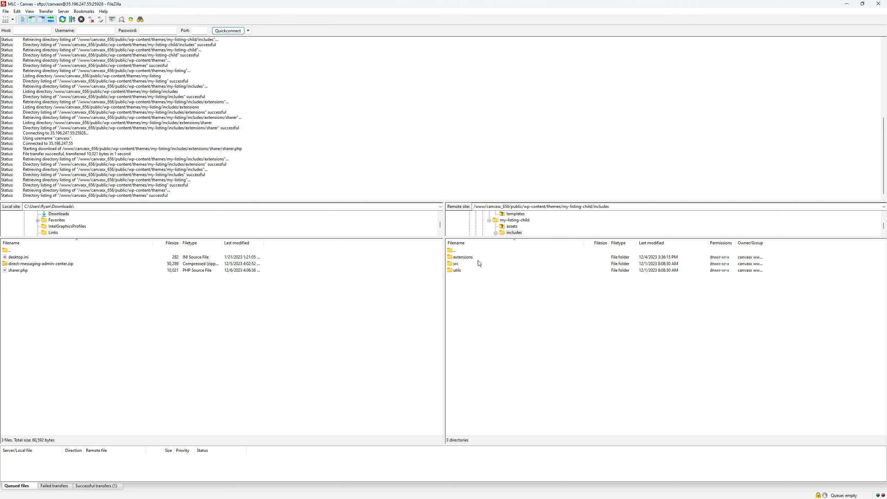
pyautogui.doubleClick(467, 257)
pyautogui.doubleClick(456, 257)
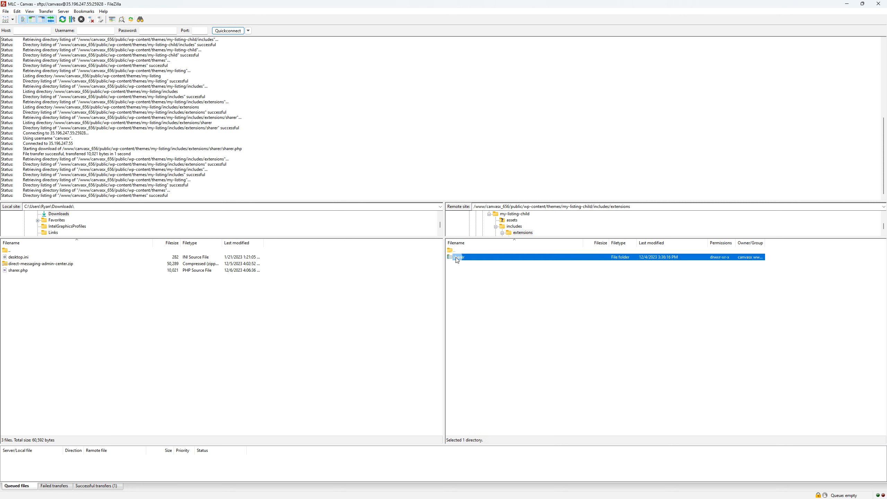
pyautogui.click(639, 207)
pyautogui.click(604, 208)
pyautogui.moveTo(656, 208); pyautogui.dragTo(525, 208)
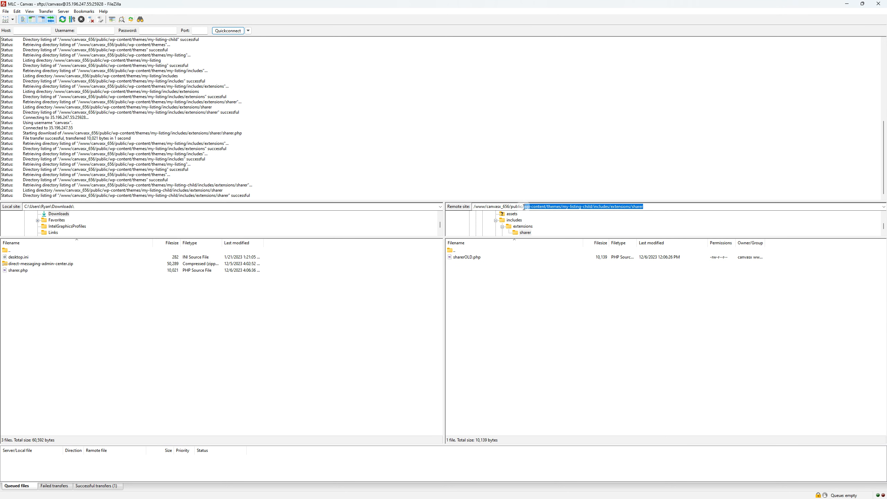
pyautogui.click(590, 331)
pyautogui.click(17, 271)
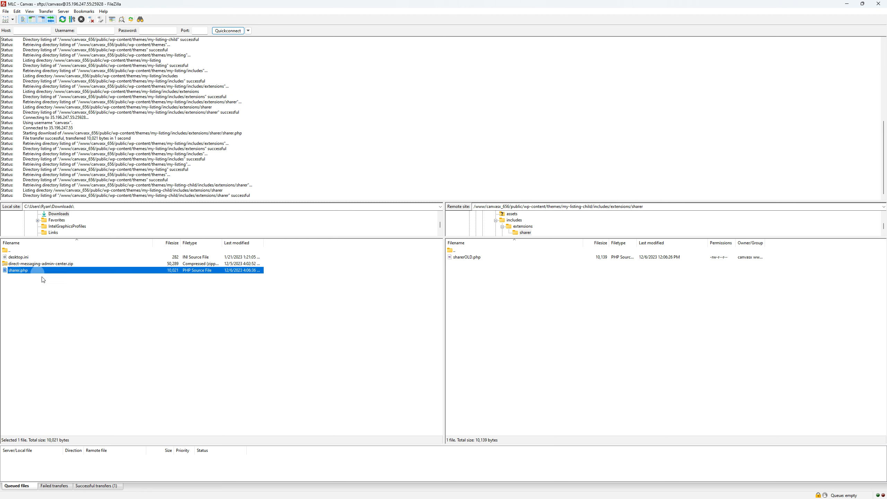
pyautogui.click(48, 297)
pyautogui.moveTo(18, 271); pyautogui.dragTo(81, 269)
pyautogui.click(489, 296)
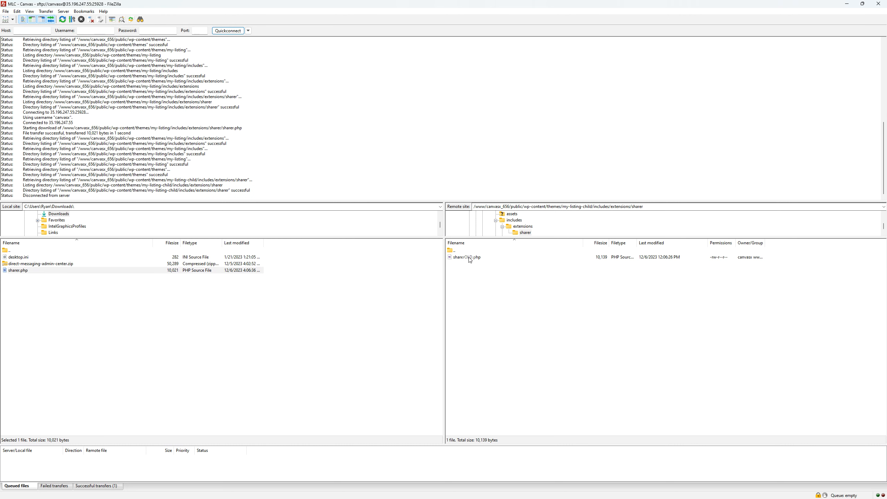
pyautogui.click(470, 258)
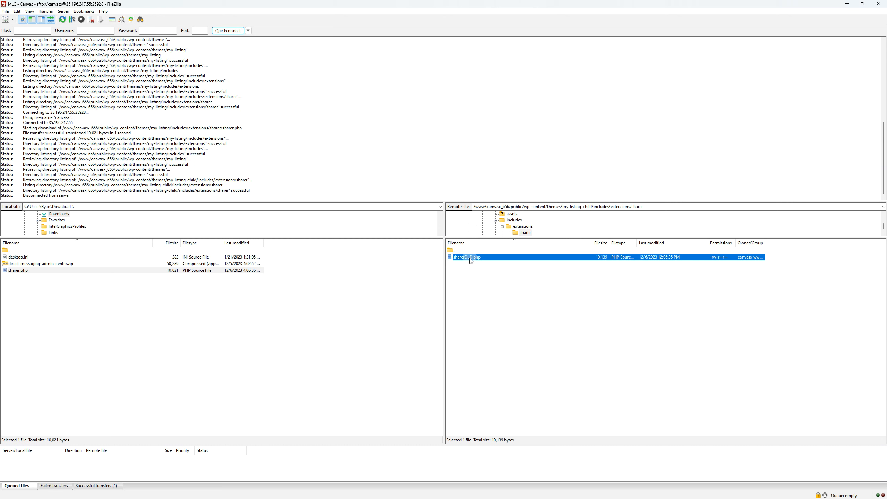
pyautogui.click(511, 381)
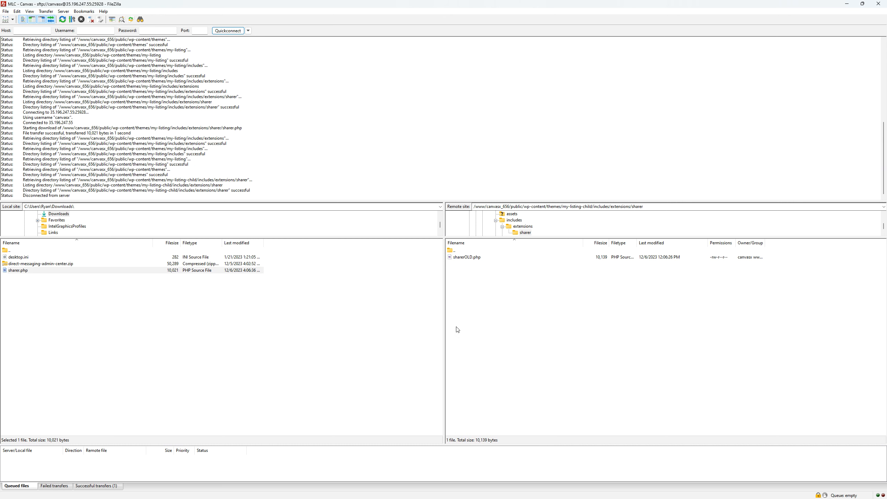
# - Rename the remote file sharerOLD.php to sharer.php in the child theme's sharer folder
pyautogui.click(472, 259)
pyautogui.rightClick(472, 259)
pyautogui.click(499, 329)
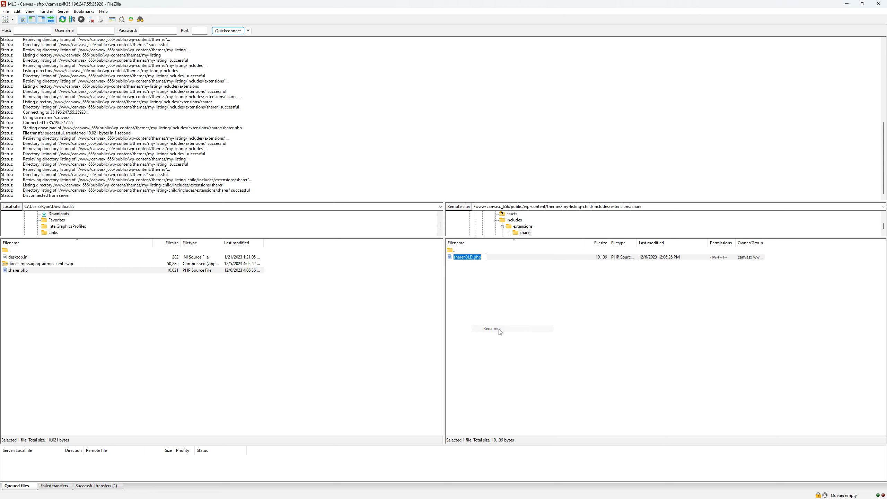
pyautogui.press('Left')
pyautogui.press('BackSpace')
pyautogui.press('BackSpace')
pyautogui.press('BackSpace')
pyautogui.press('Return')
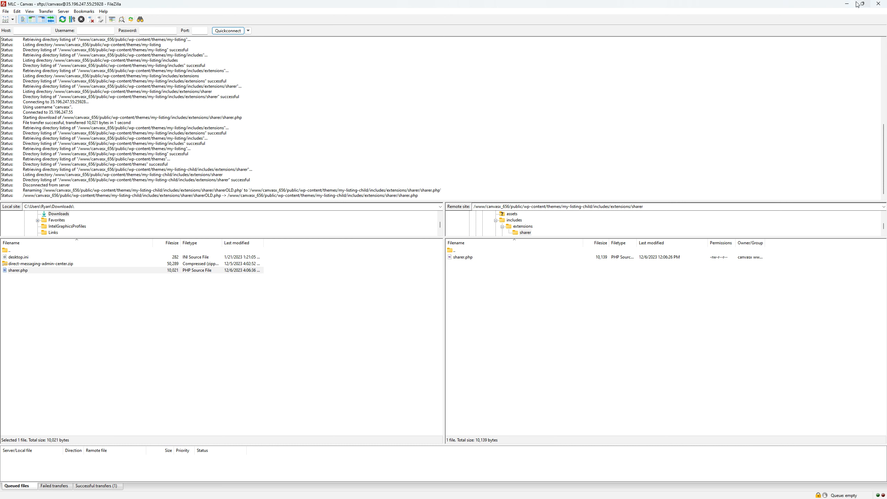
# - Return to the MyListing Club guide in the browser and review its FileZilla and child theme requirements and numbered instructions
pyautogui.moveTo(858, 5)
pyautogui.click(847, 3)
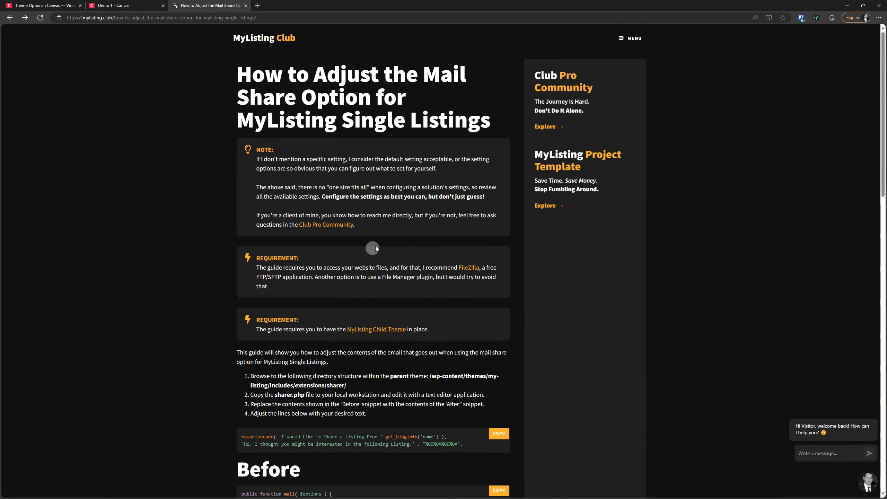
pyautogui.scroll(-4, 229, 241)
pyautogui.scroll(4, 230, 241)
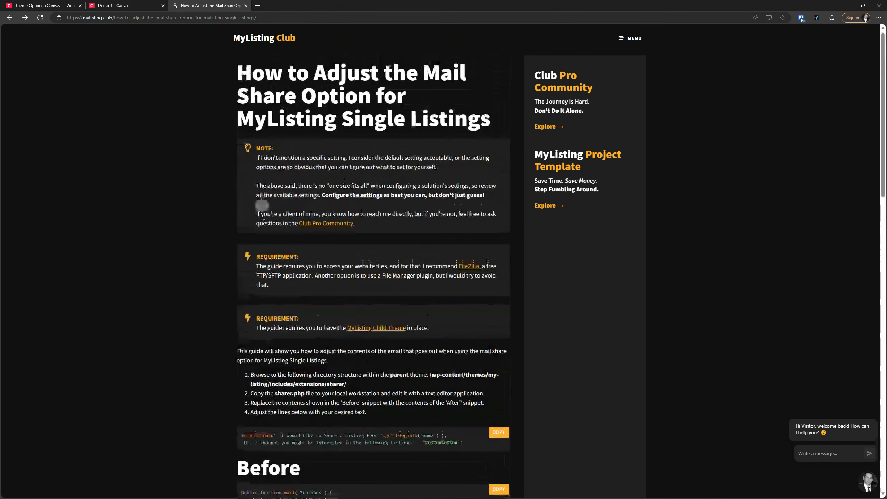
pyautogui.scroll(-4, 315, 210)
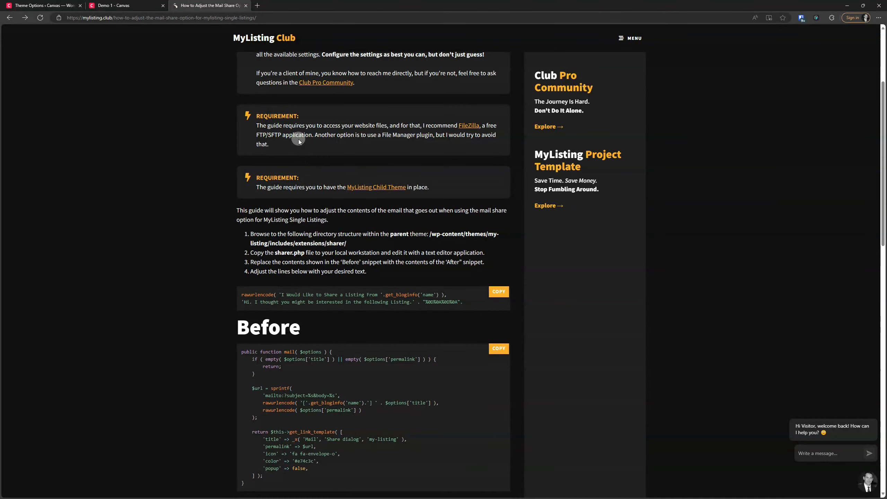
pyautogui.click(298, 139)
pyautogui.click(448, 129)
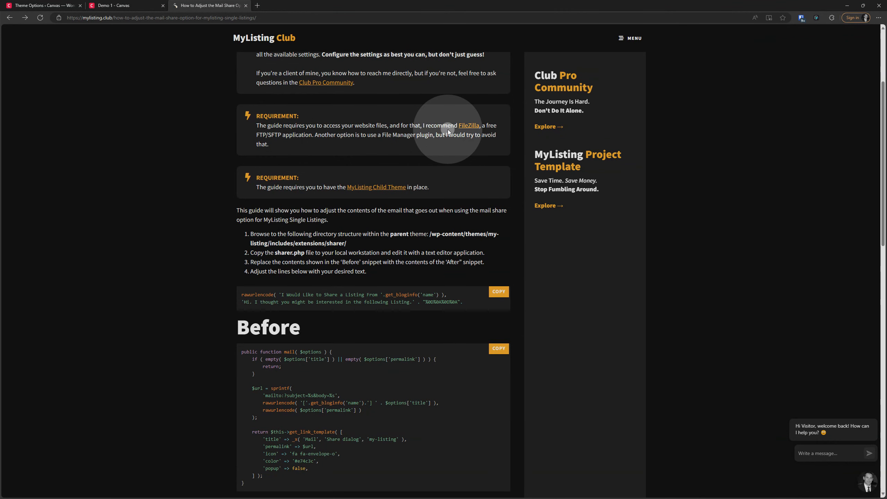
pyautogui.click(392, 136)
pyautogui.click(392, 136)
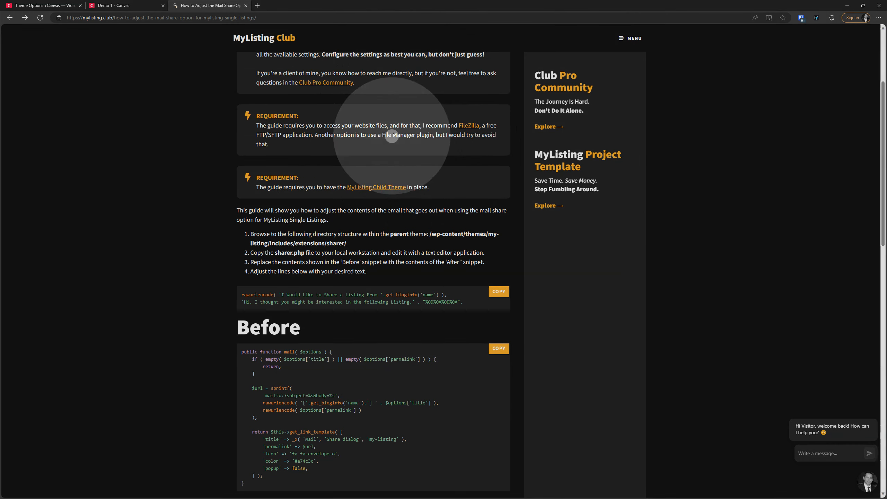
pyautogui.scroll(-2, 379, 108)
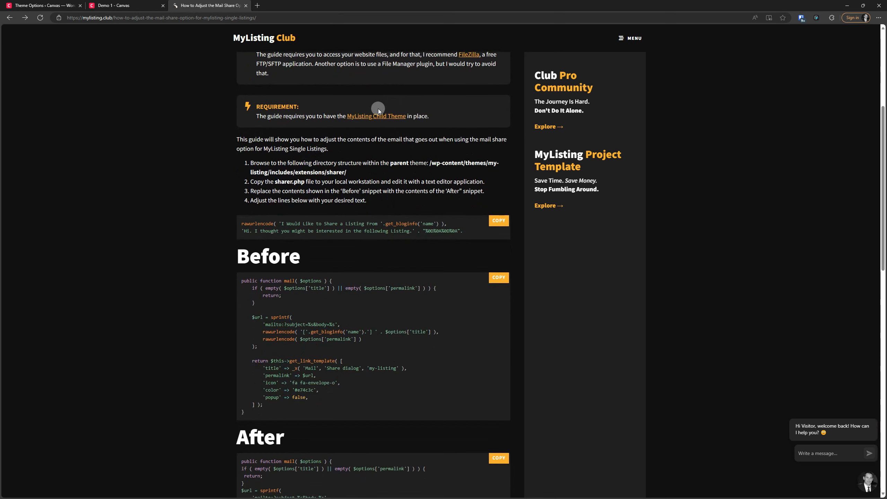
pyautogui.press('ctrl')
pyautogui.press('ctrl')
pyautogui.press('ctrl')
pyautogui.scroll(2, 243, 171)
pyautogui.scroll(-4, 244, 171)
pyautogui.scroll(4, 207, 160)
pyautogui.scroll(1, 210, 159)
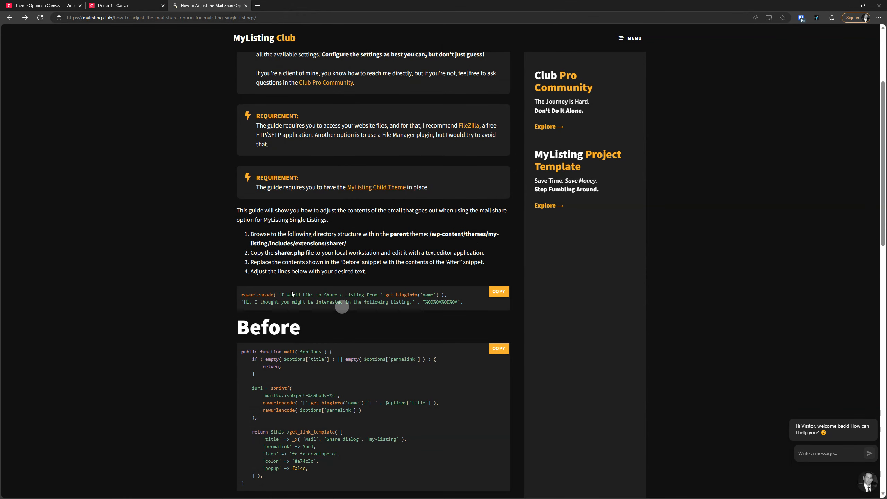
# - Enlarge the guide page to 150% and examine the mail function code in the Before and After snippets
pyautogui.scroll(-4, 208, 235)
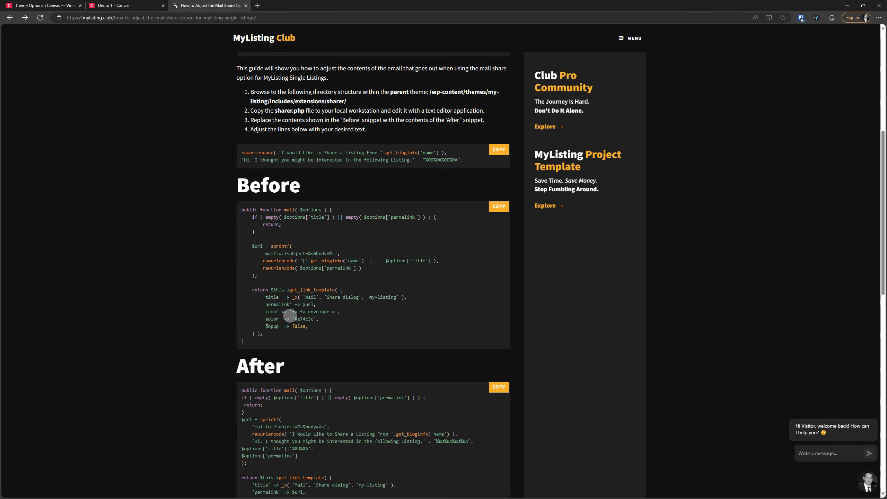
pyautogui.moveTo(333, 210); pyautogui.dragTo(230, 210)
pyautogui.scroll(4, 243, 239)
pyautogui.scroll(-1, 243, 238)
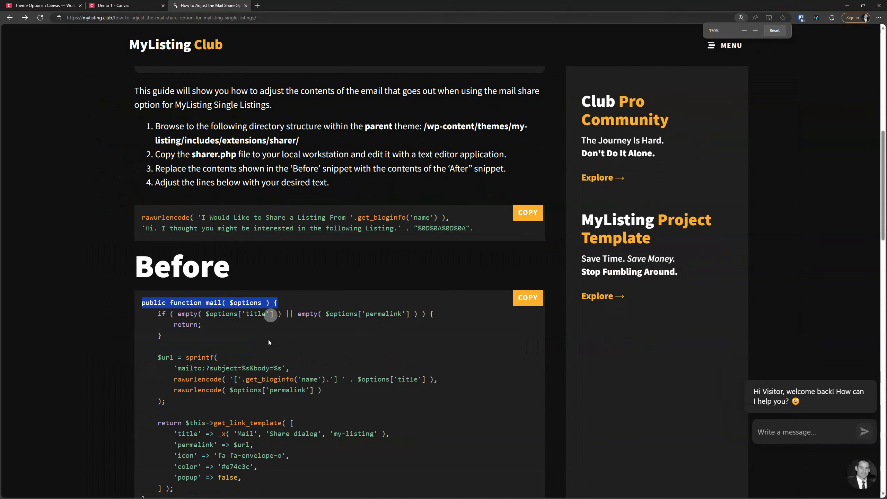
pyautogui.click(240, 301)
pyautogui.moveTo(278, 302); pyautogui.dragTo(141, 304)
pyautogui.click(139, 337)
pyautogui.scroll(-3, 269, 314)
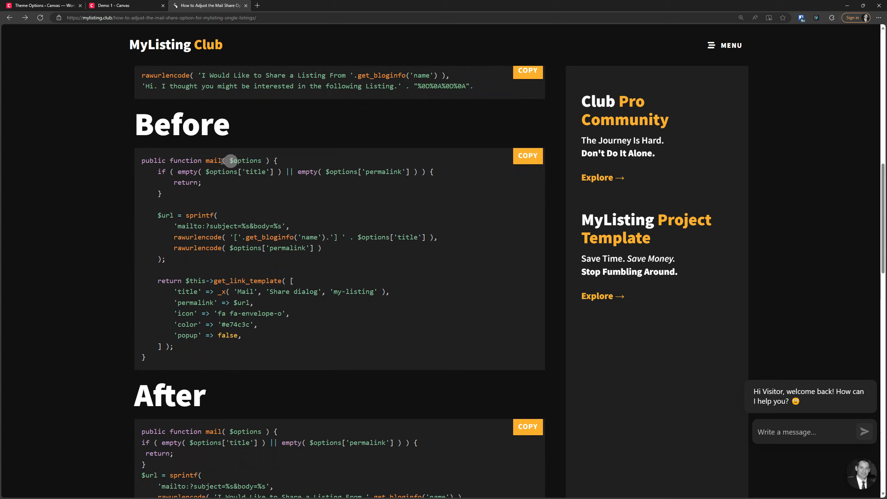
pyautogui.scroll(-6, 363, 185)
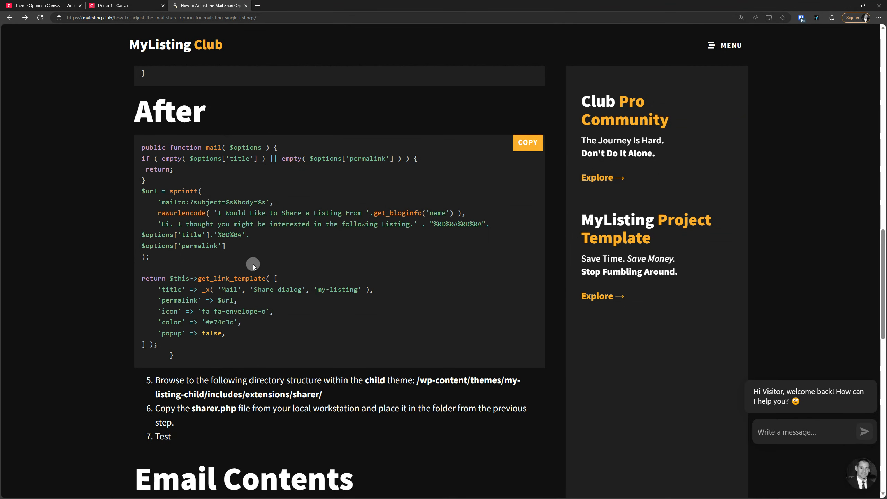
# - Review the guide's After code, remaining instructions and Email Contents section, and reset the page zoom to its default
pyautogui.scroll(7, 216, 240)
pyautogui.scroll(-10, 209, 337)
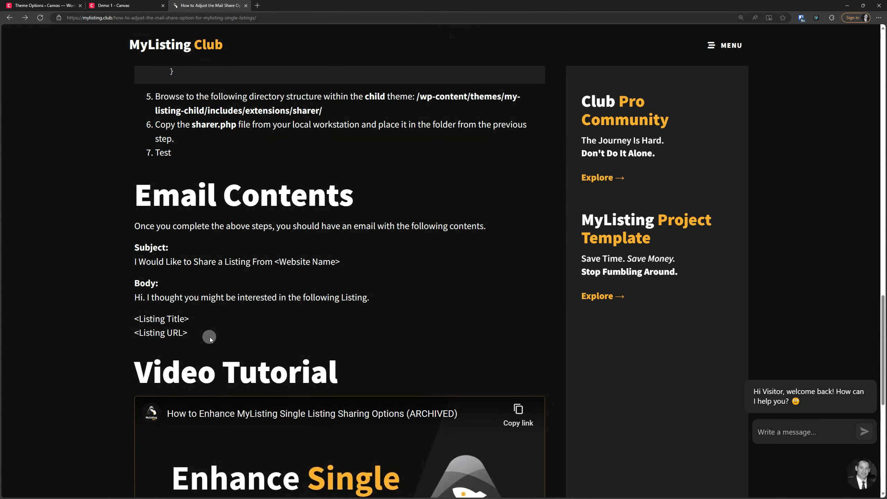
pyautogui.hotkey('ctrl', '-')
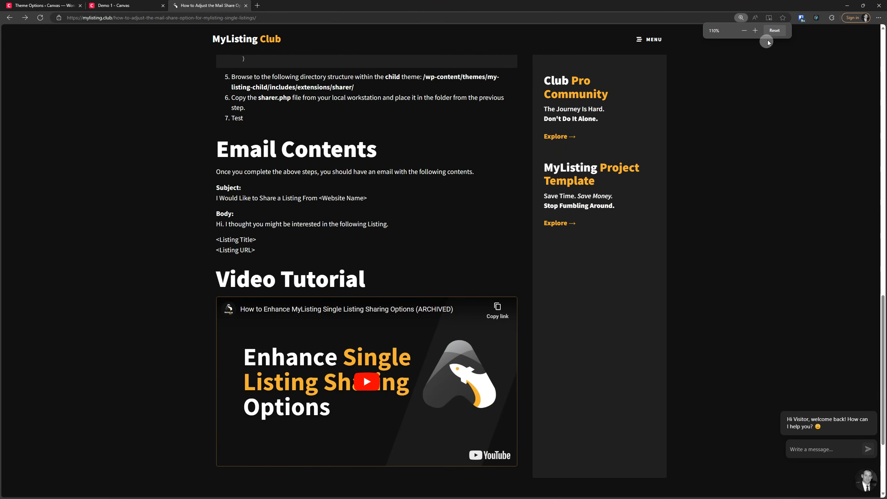
pyautogui.click(774, 30)
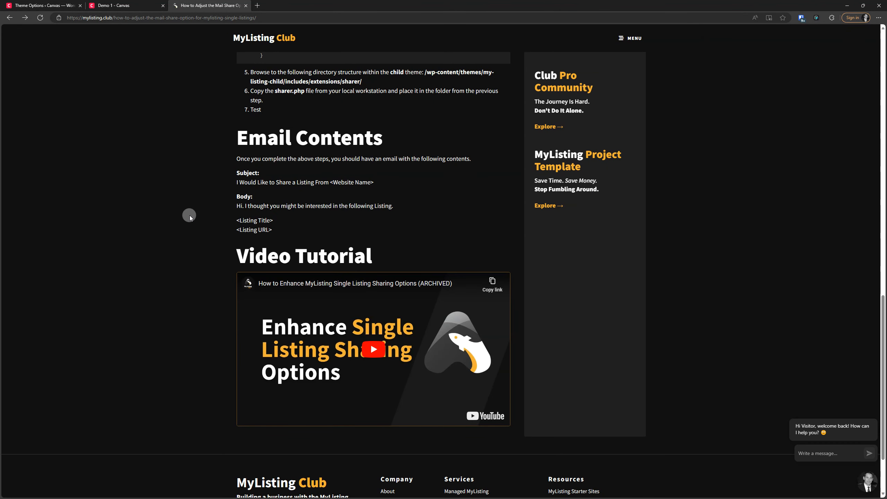
# - Return to the Demo 1 listing, open its Mail share draft in Outlook, and examine the listing link in the body and the website name in the subject
pyautogui.click(91, 5)
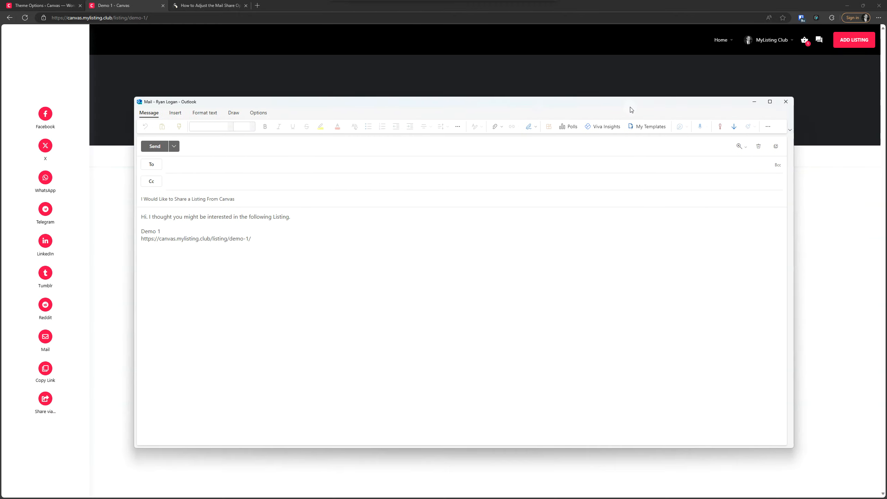
pyautogui.doubleClick(564, 101)
pyautogui.click(131, 141)
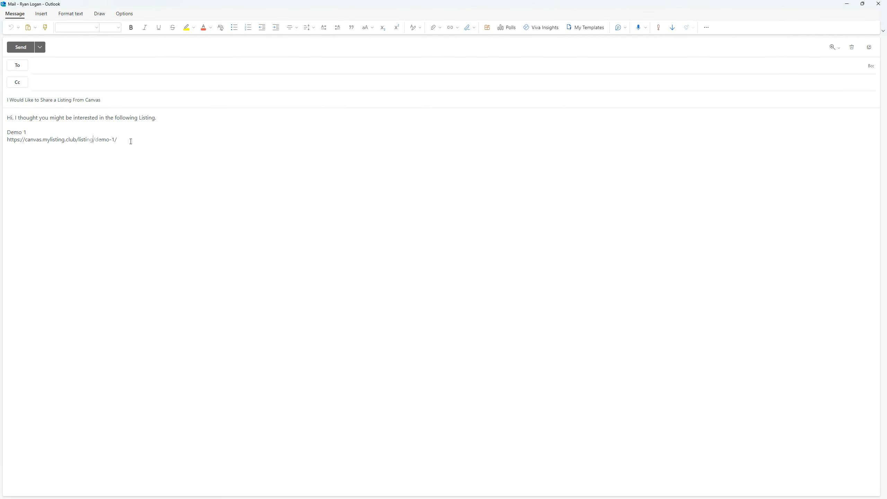
pyautogui.moveTo(121, 134); pyautogui.dragTo(8, 143)
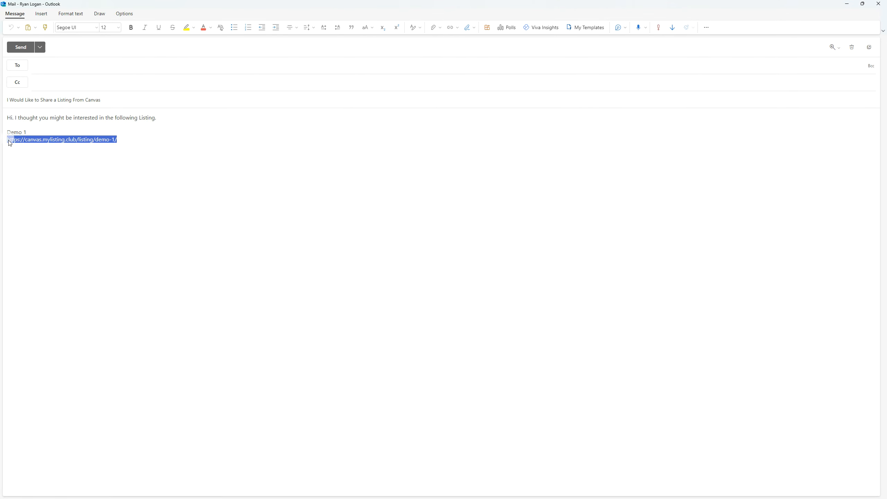
pyautogui.click(159, 175)
pyautogui.doubleClick(325, 6)
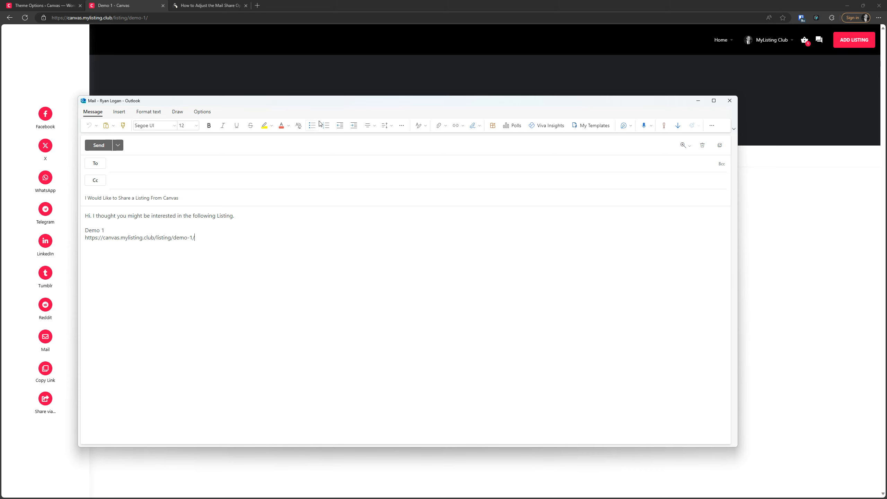
pyautogui.tripleClick(204, 201)
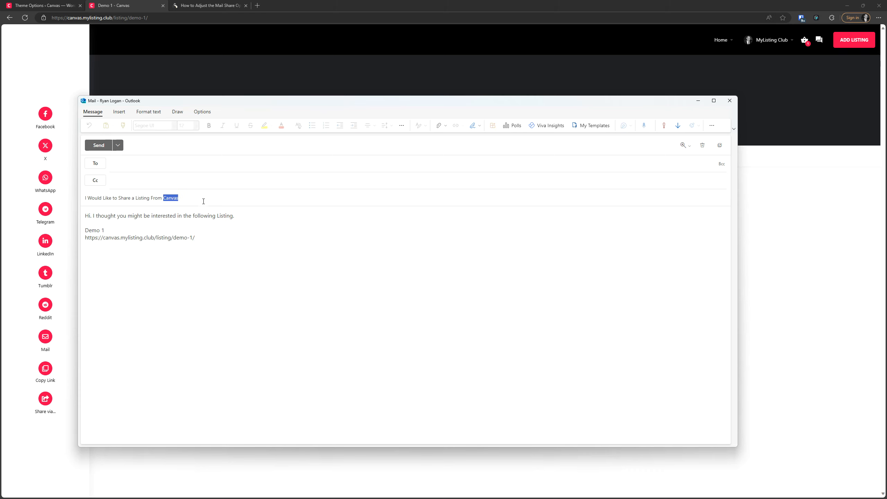